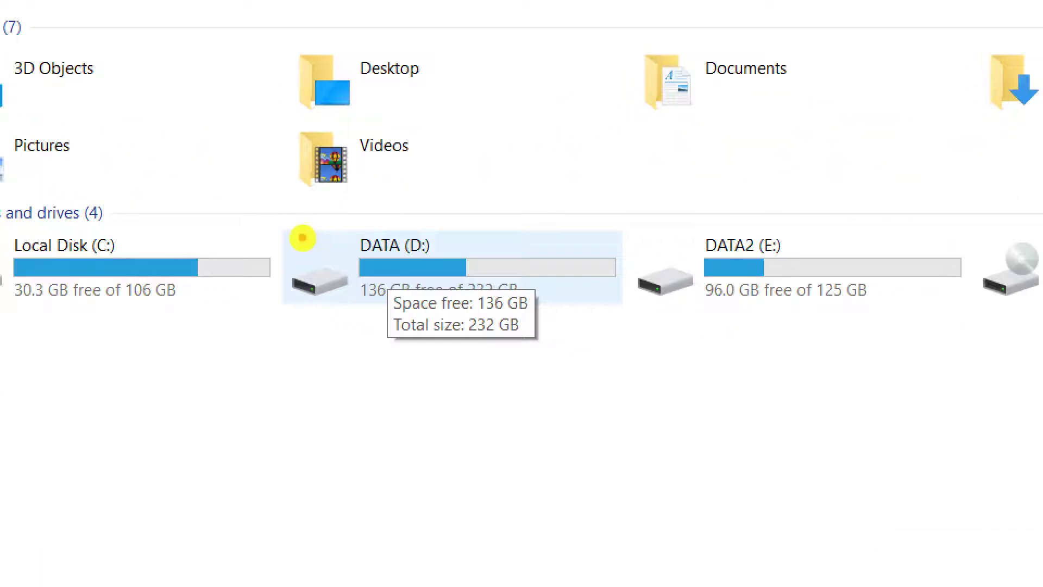
# Open the DATA (D:) drive from This PC
pyautogui.moveTo(279, 224); pyautogui.dragTo(279, 330)
pyautogui.press('Escape')
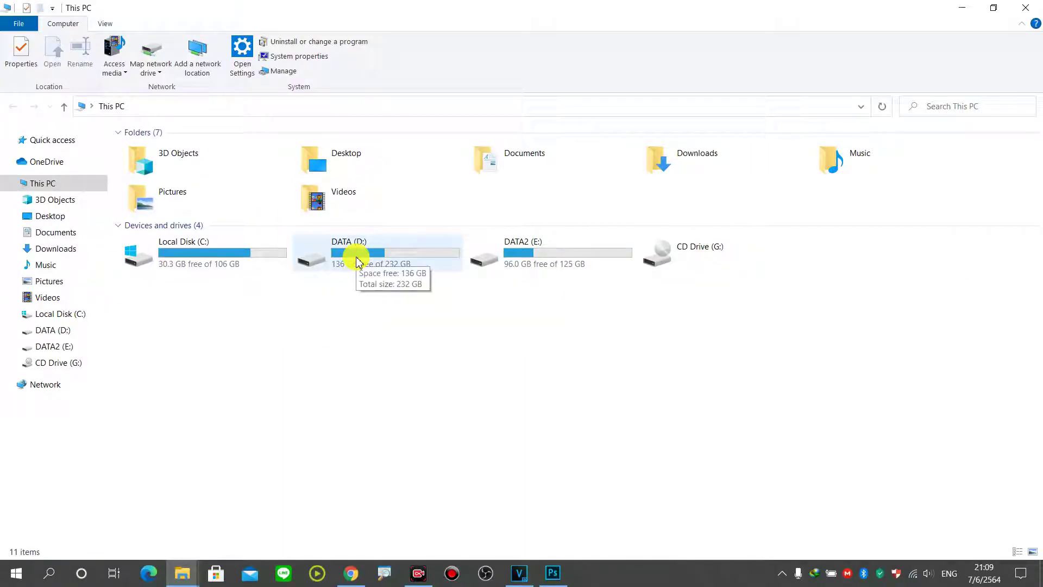
pyautogui.doubleClick(358, 263)
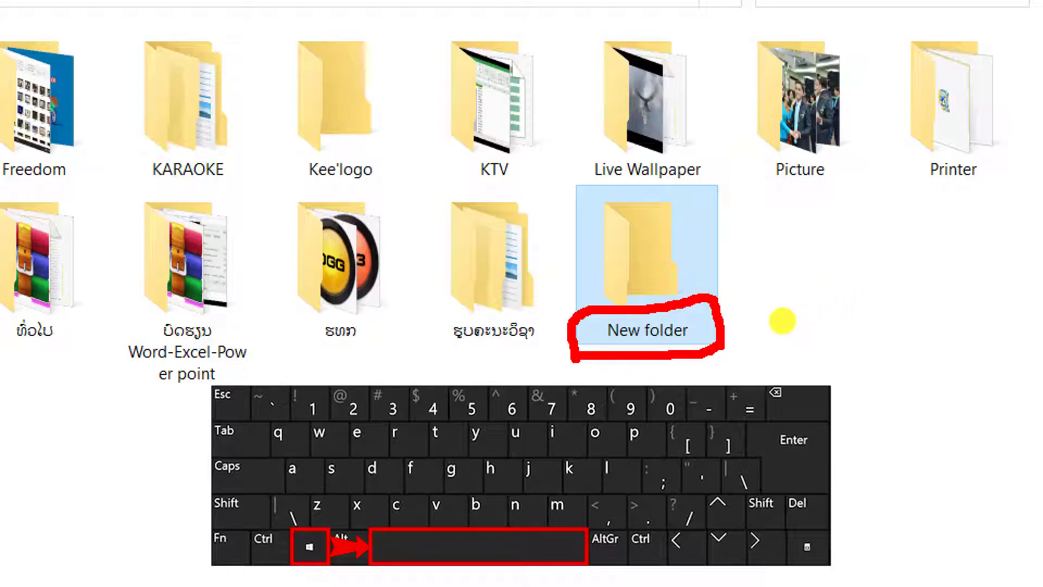
# Switch the input language to Lao and rename the new folder on DATA (D:) as ຫນັງສືສະເຫນີ
pyautogui.press('super+space')
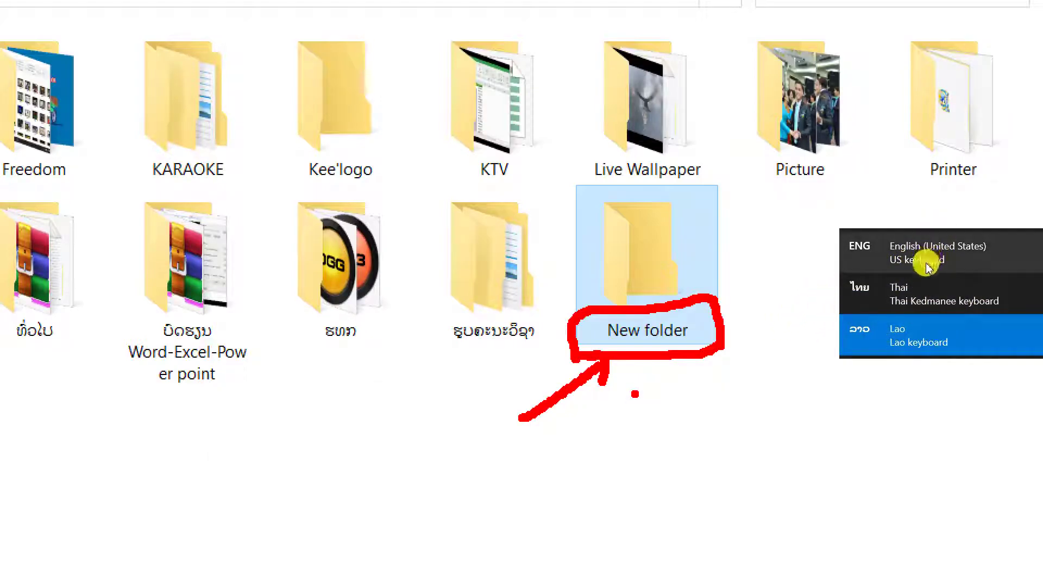
pyautogui.click(902, 343)
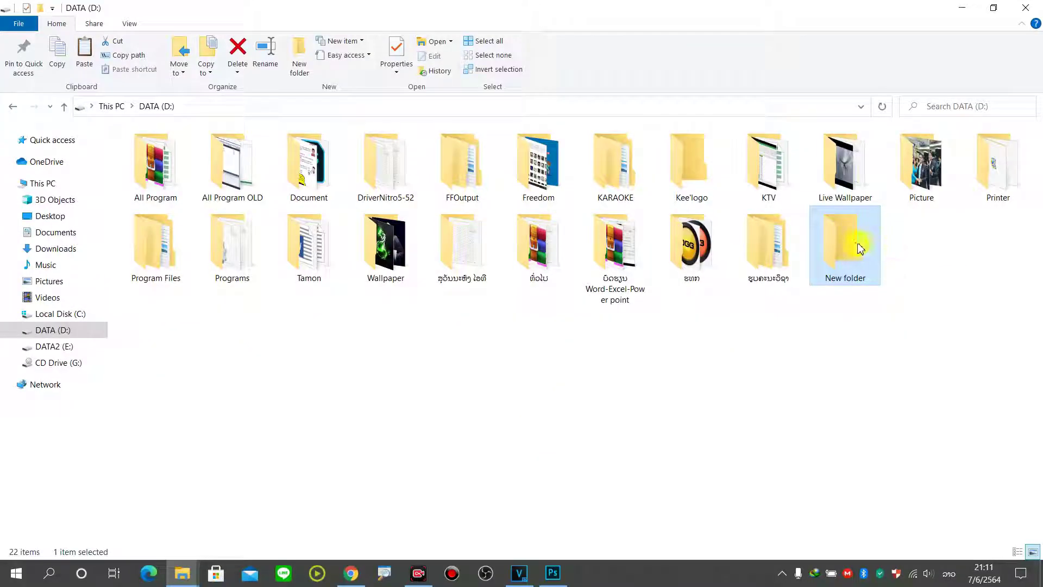
pyautogui.click(859, 278)
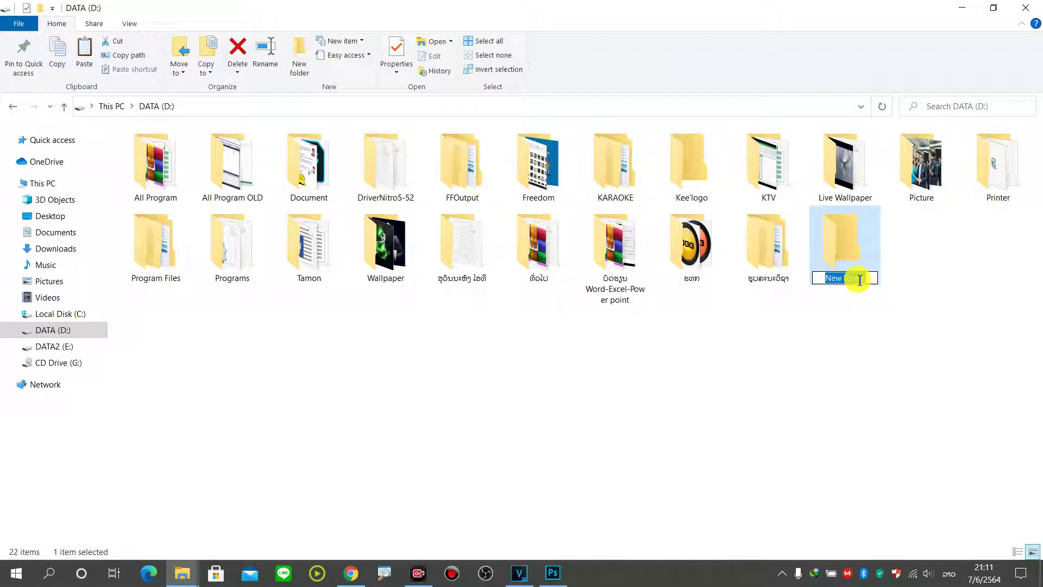
pyautogui.write('ຫນັງສືສະເໜີ')
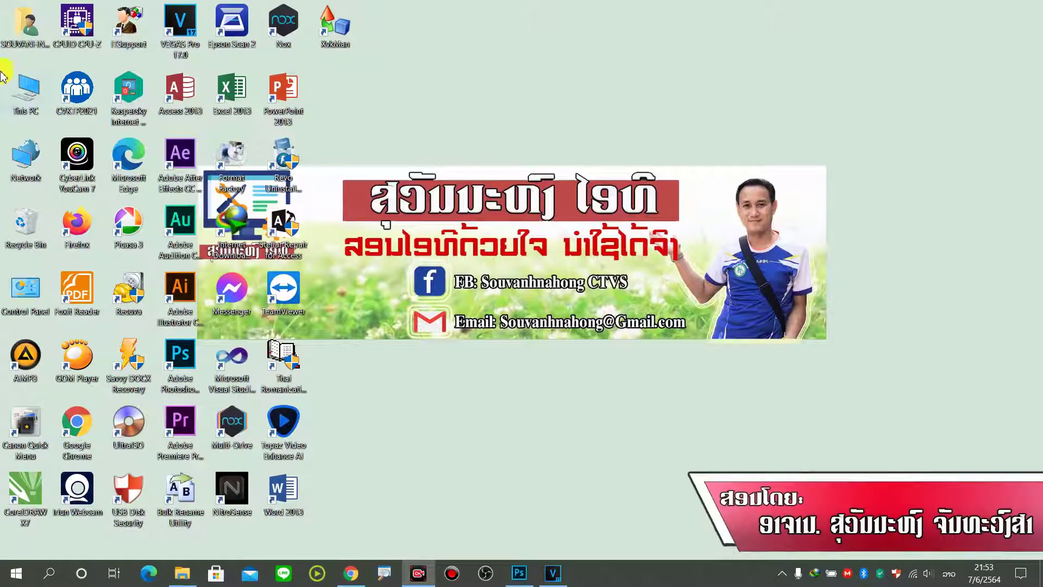
# Open the DATA (D:) drive through This PC on the desktop and create a new folder in it
pyautogui.doubleClick(26, 88)
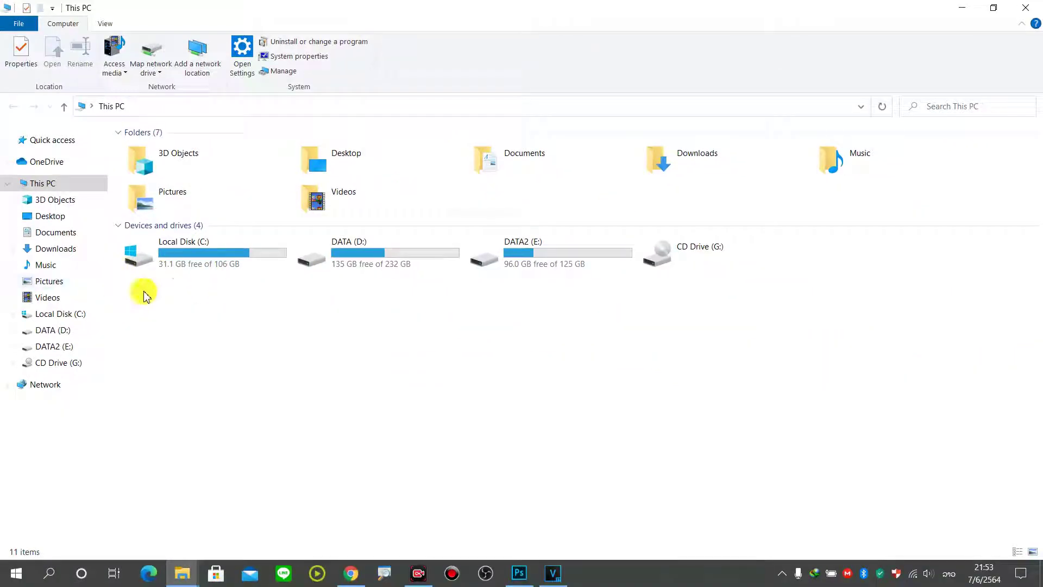
pyautogui.doubleClick(367, 254)
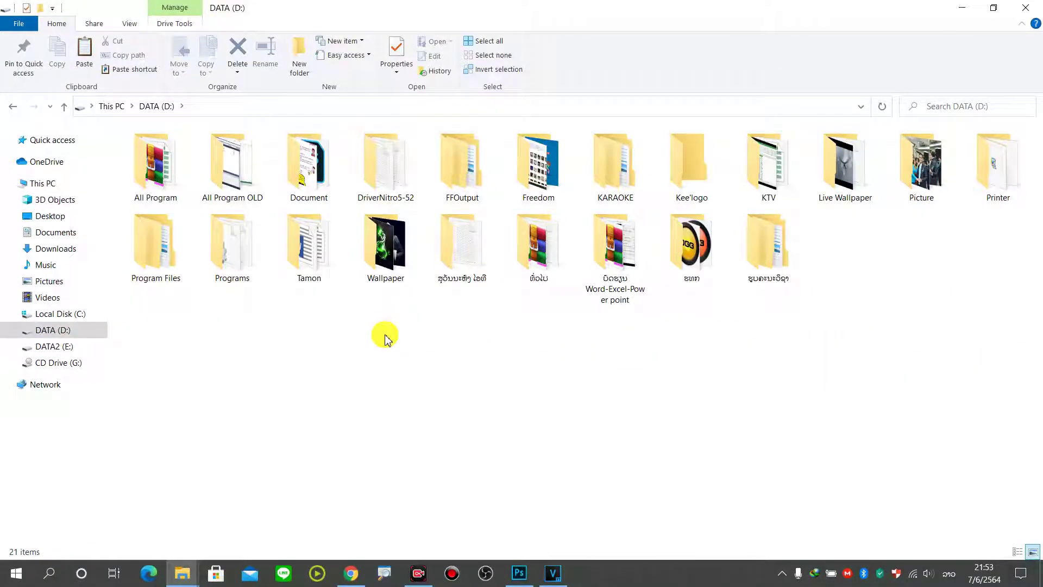
pyautogui.rightClick(384, 337)
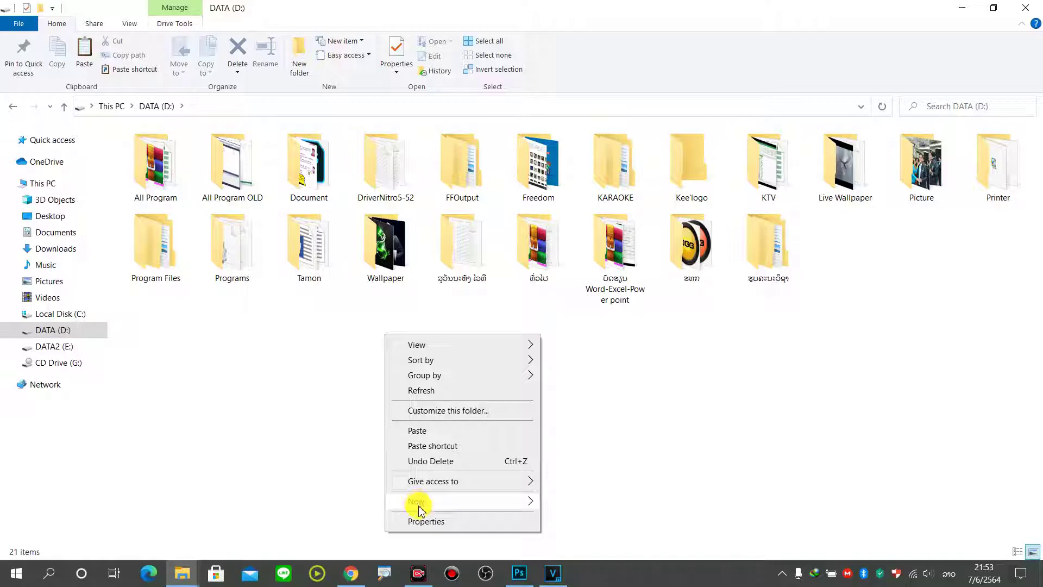
pyautogui.moveTo(434, 508)
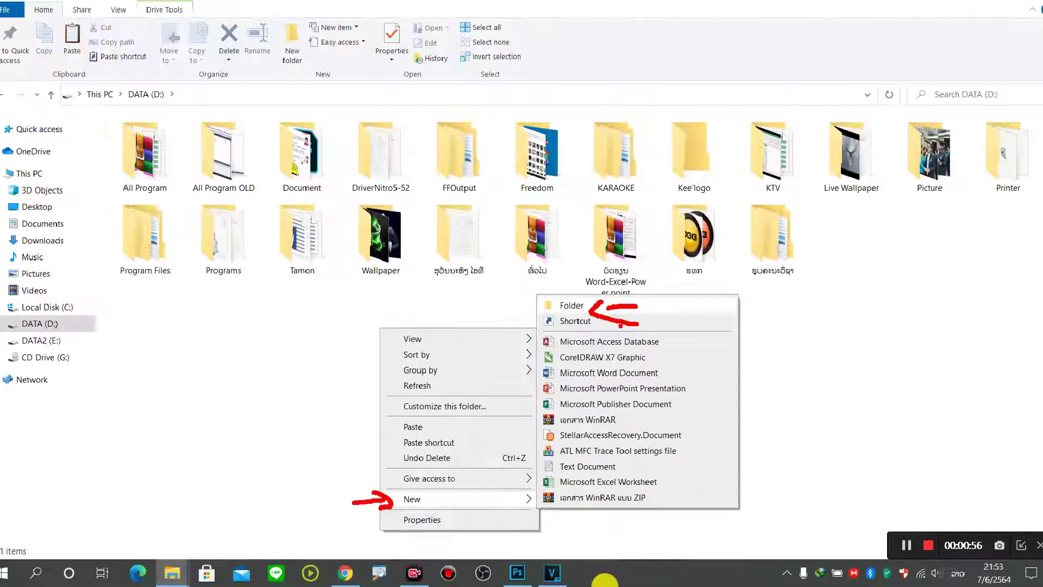
pyautogui.click(545, 96)
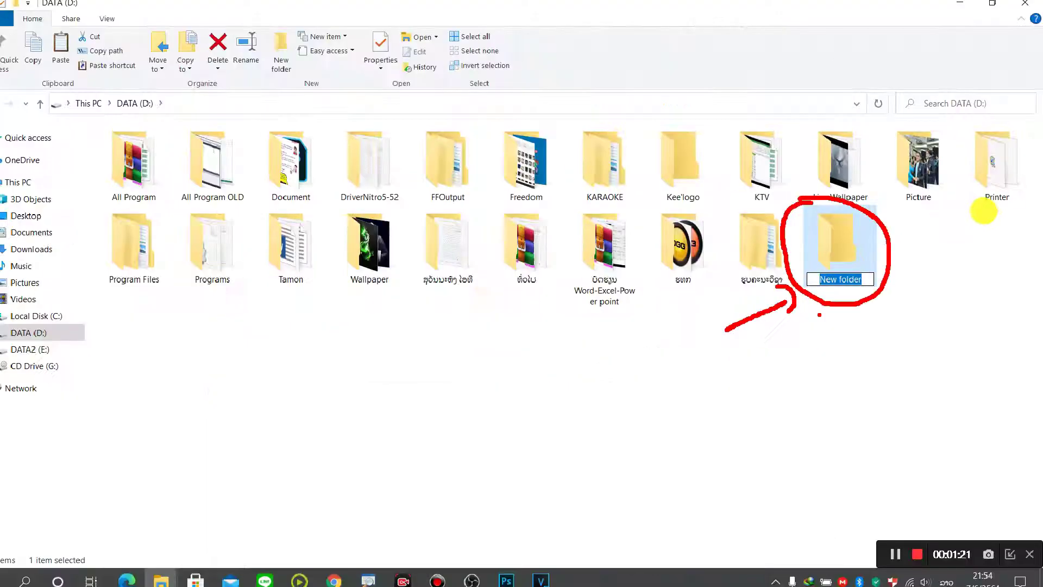
# Name the new folder ໃບຄຳຮ້ອງ, using the Lao keyboard
pyautogui.press('Return')
pyautogui.press('F2')
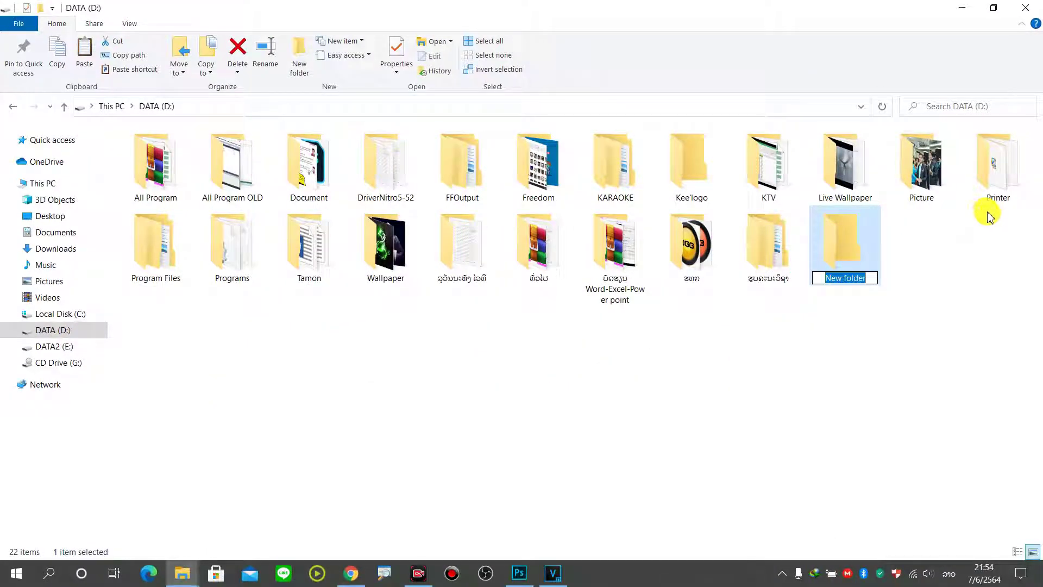
pyautogui.press('super+space')
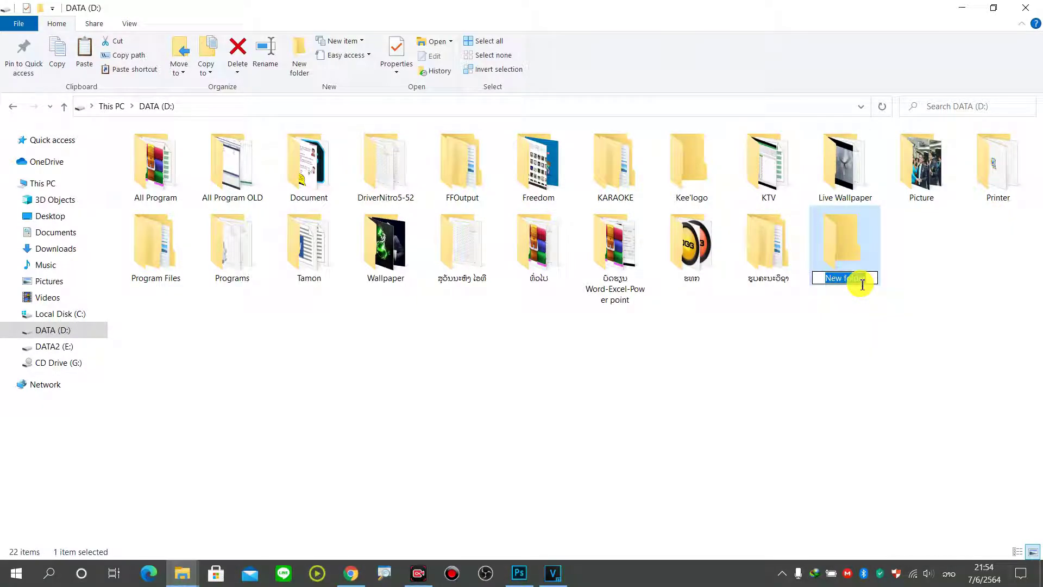
pyautogui.write('ໃບຄຳຮ້ອງ')
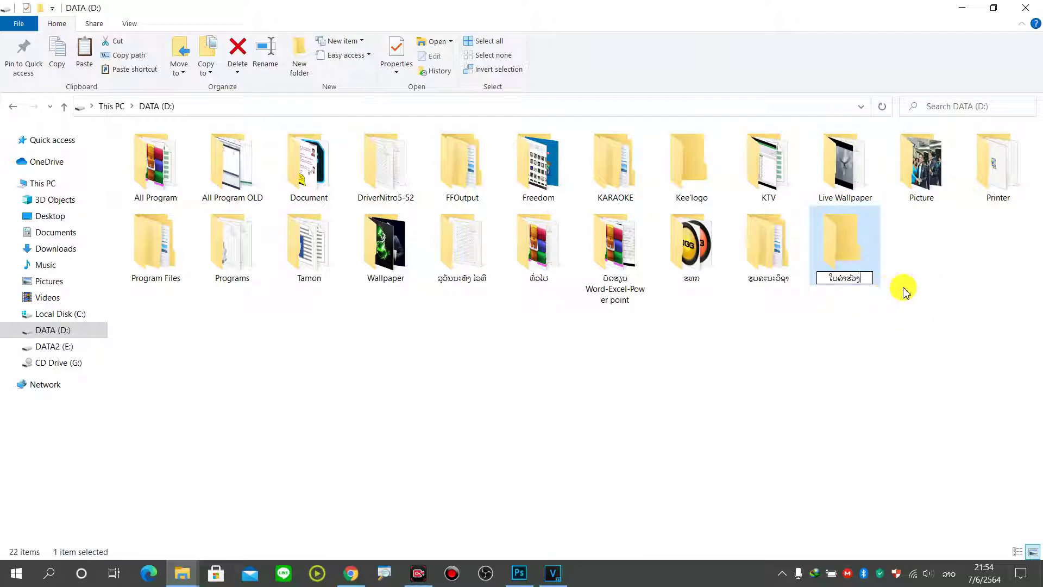
pyautogui.press('Return')
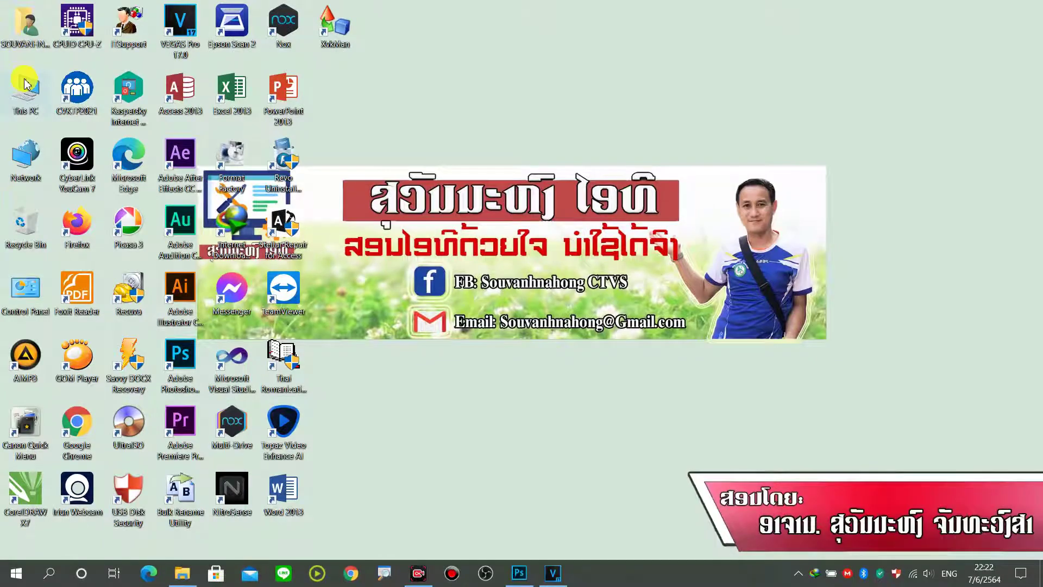
# Open the DATA (D:) drive from This PC and add another new folder beside ໃບຄຳຮ້ອງ
pyautogui.doubleClick(52, 174)
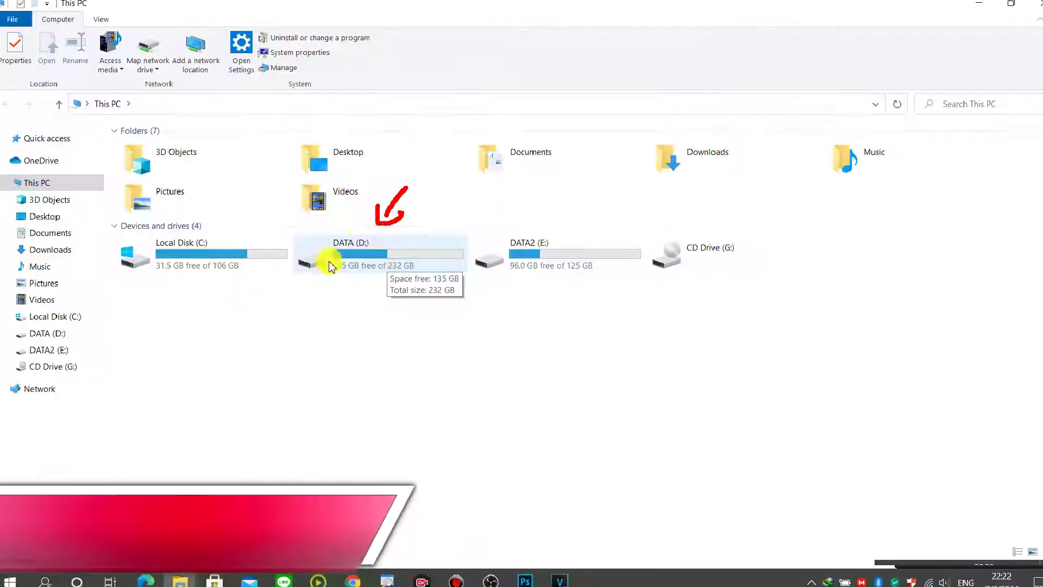
pyautogui.doubleClick(361, 252)
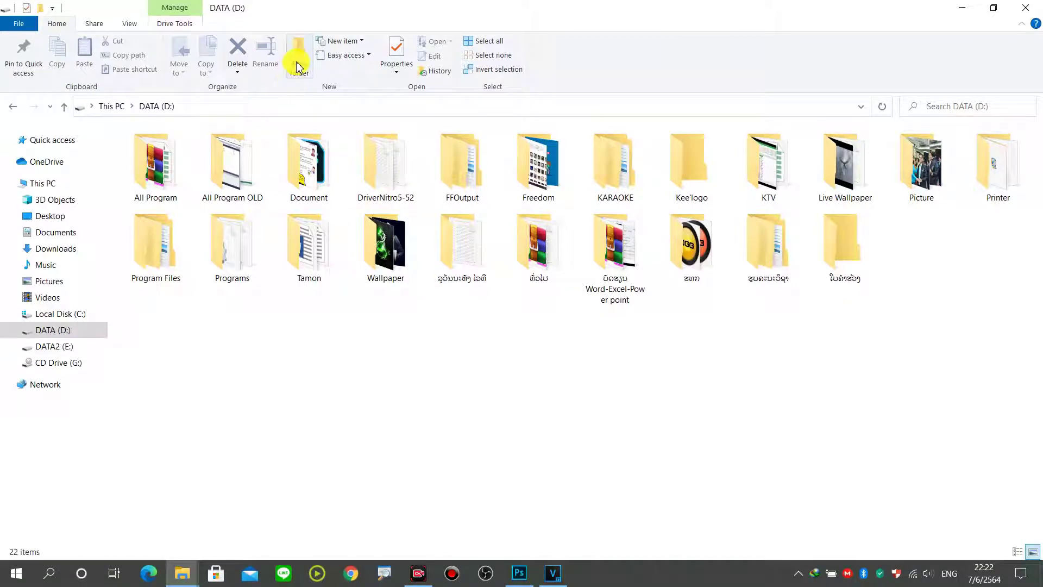
pyautogui.click(298, 67)
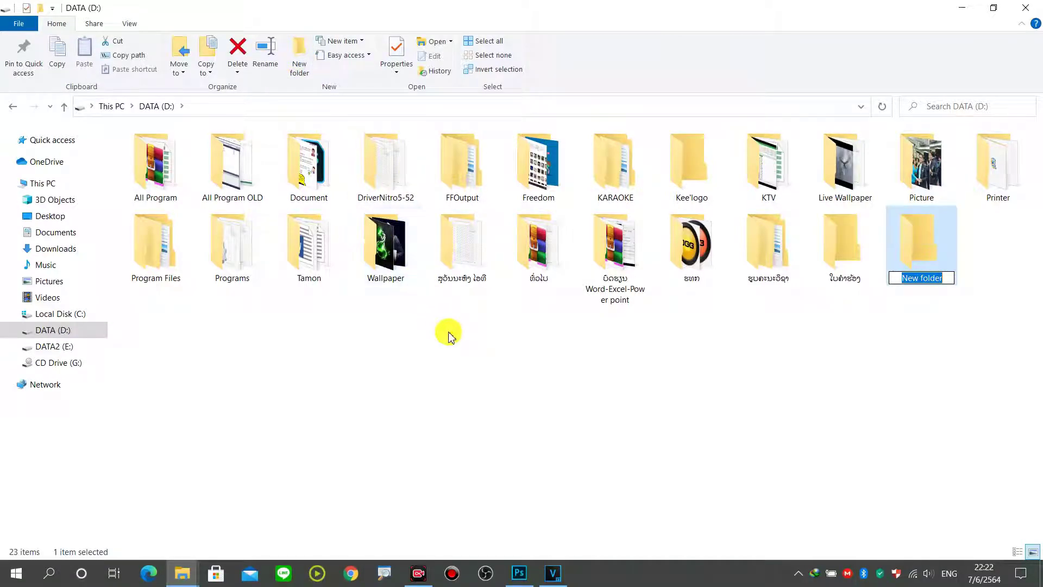
# Switch the input language to Lao and name the new folder ຫນັງສືສະເຫນີ
pyautogui.press('super+space')
pyautogui.press('super+space')
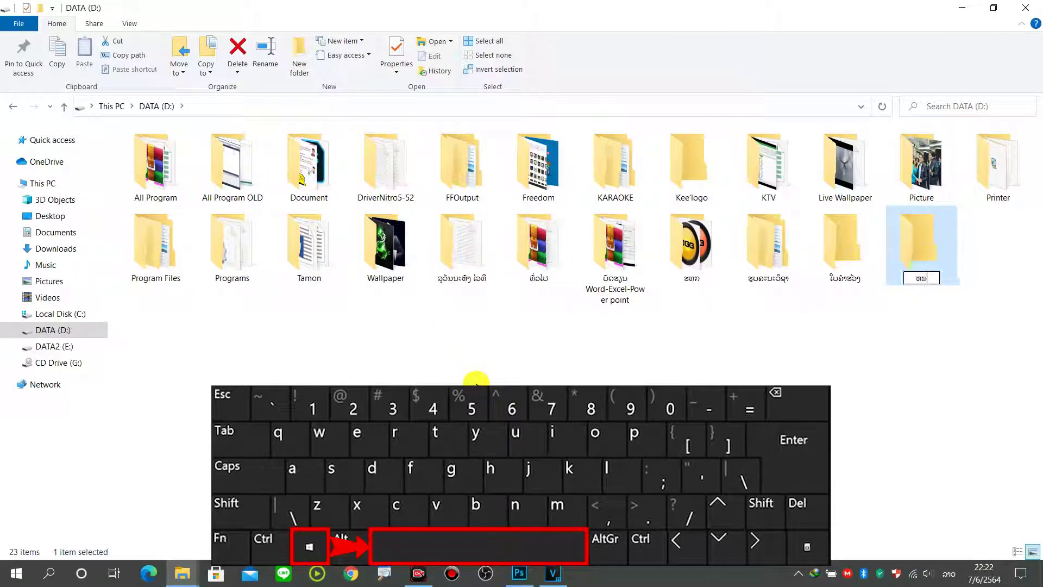
pyautogui.write('ຫນັງສື')
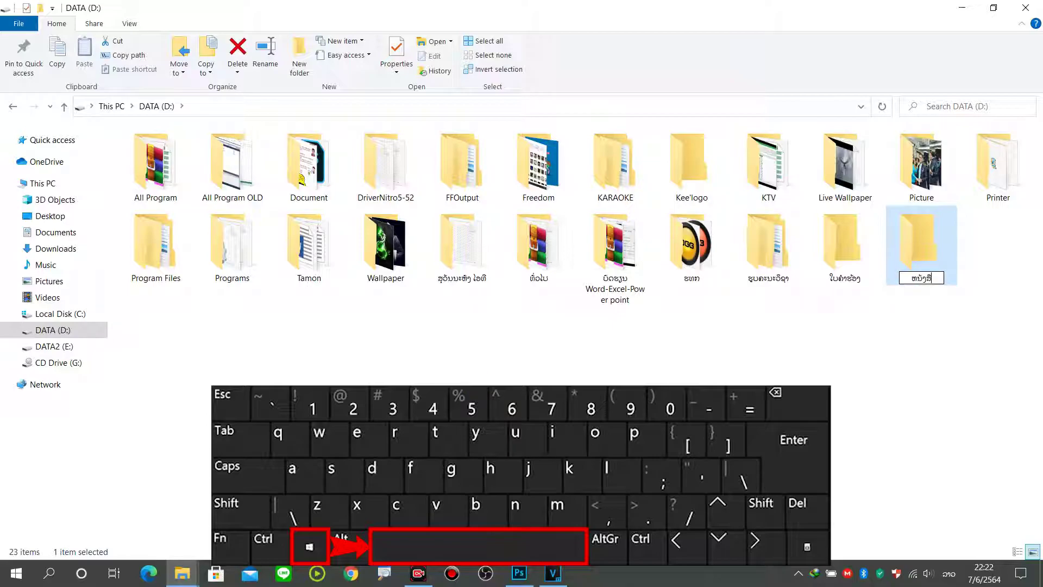
pyautogui.write('ສ')
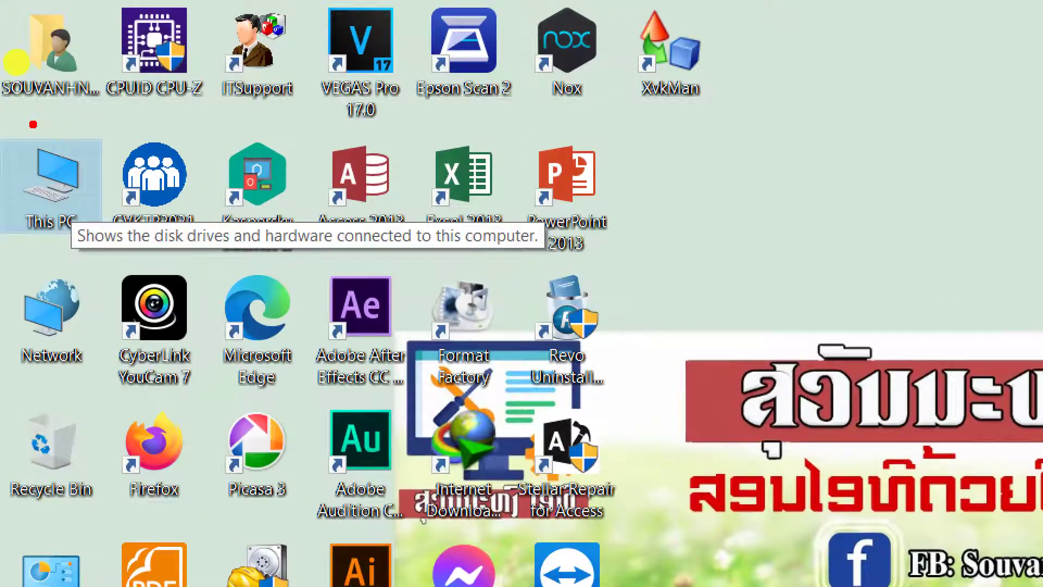
# Reopen the DATA (D:) drive from This PC and create a new folder alongside ຫນັງສືສະເຫນີ
pyautogui.moveTo(33, 124)
pyautogui.mouseDown()
pyautogui.moveTo(123, 213)
pyautogui.moveTo(2, 136)
pyautogui.mouseUp()
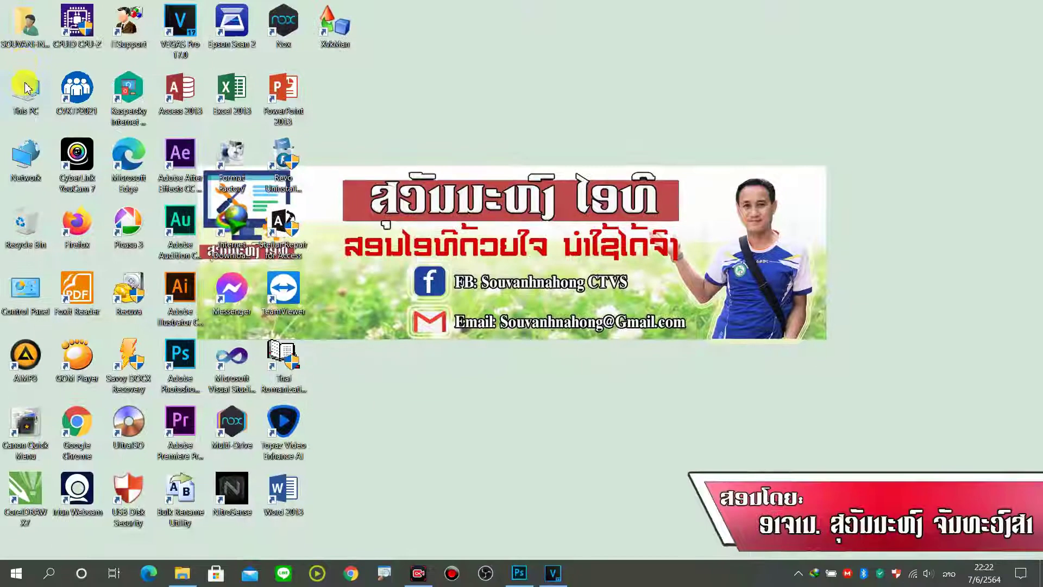
pyautogui.doubleClick(51, 179)
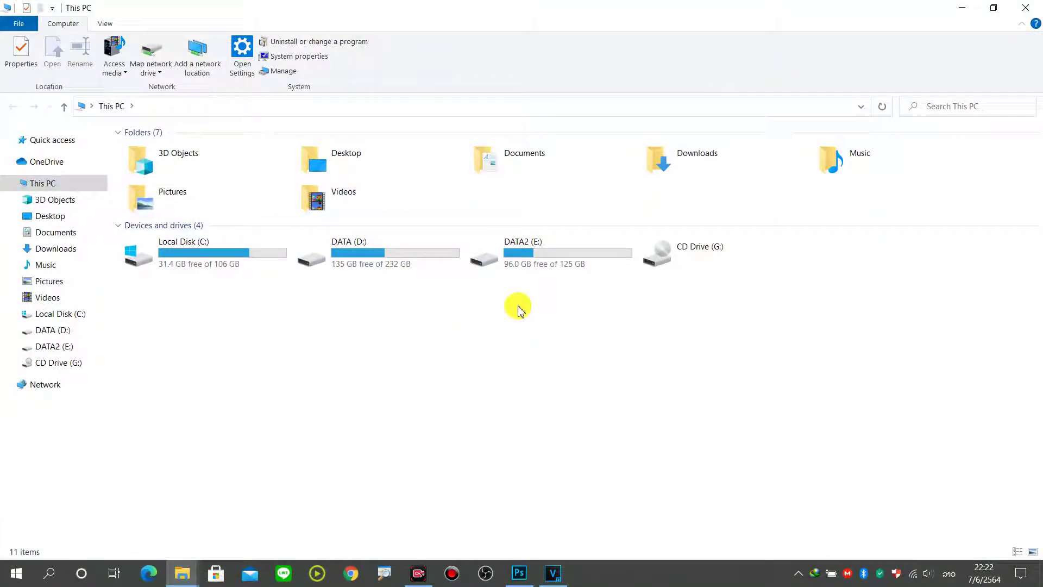
pyautogui.moveTo(412, 197); pyautogui.dragTo(396, 232)
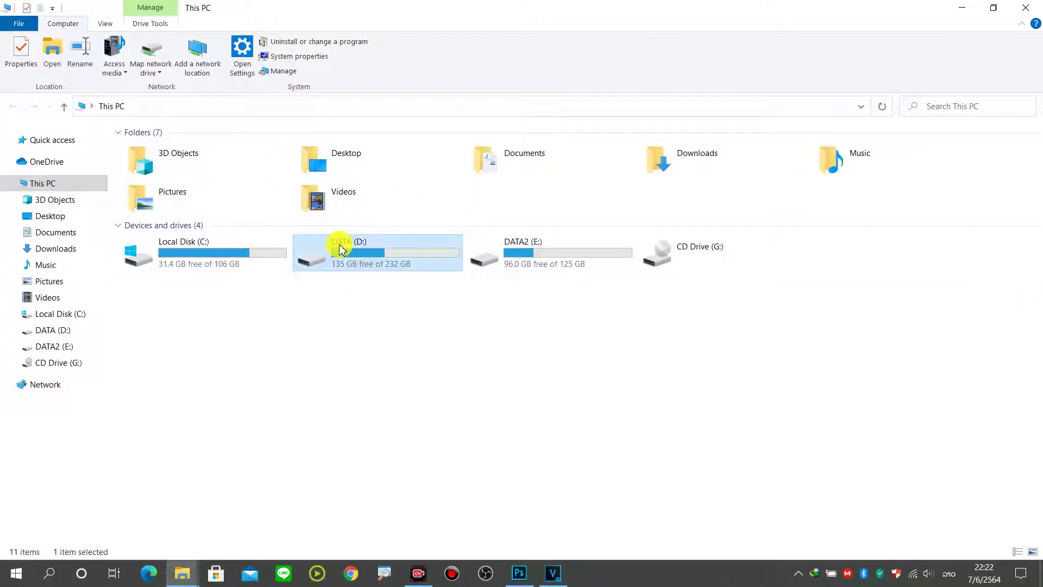
pyautogui.doubleClick(339, 249)
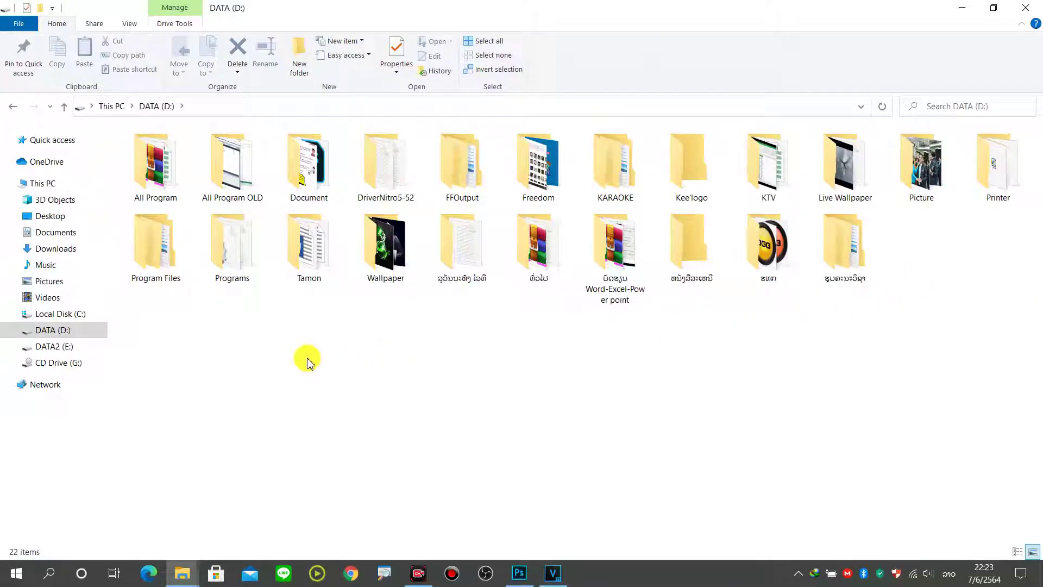
pyautogui.rightClick(255, 380)
pyautogui.moveTo(309, 353)
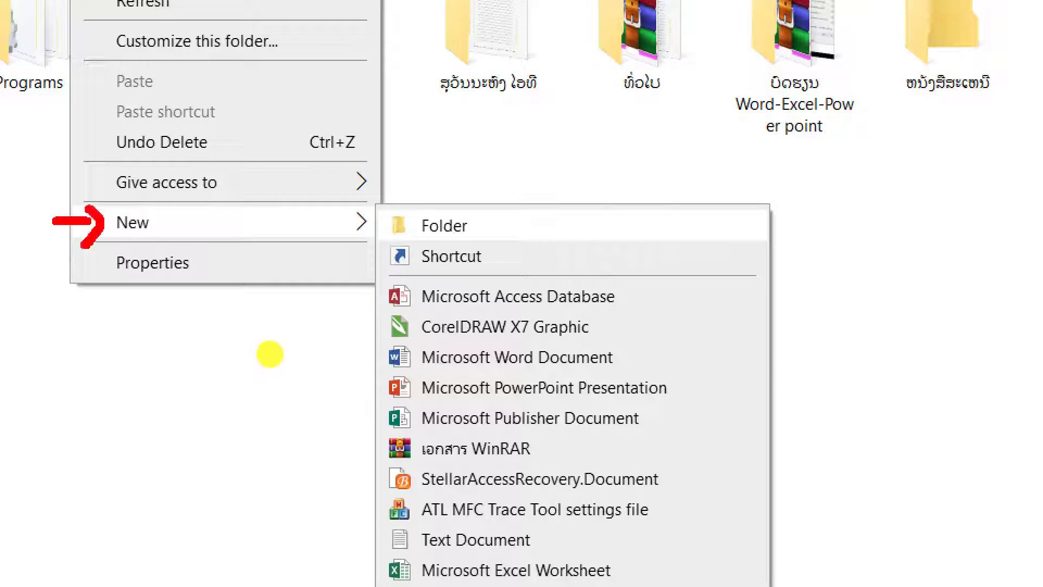
pyautogui.click(444, 225)
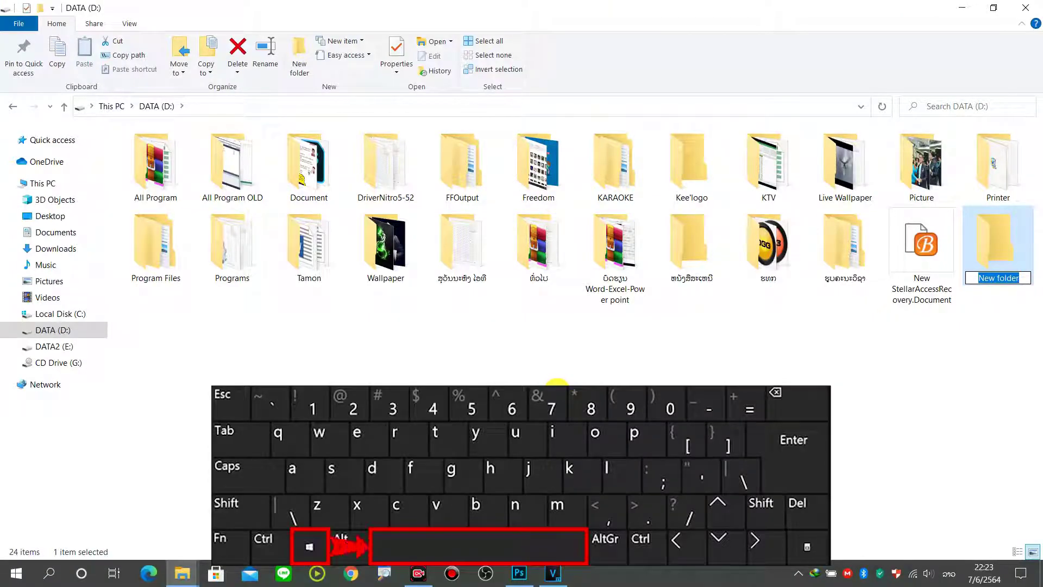
# Set the input language to Lao and name the newly created folder ໃບຄຳຮ້ອງ
pyautogui.press('super+space')
pyautogui.press('super+space')
pyautogui.press('super+space')
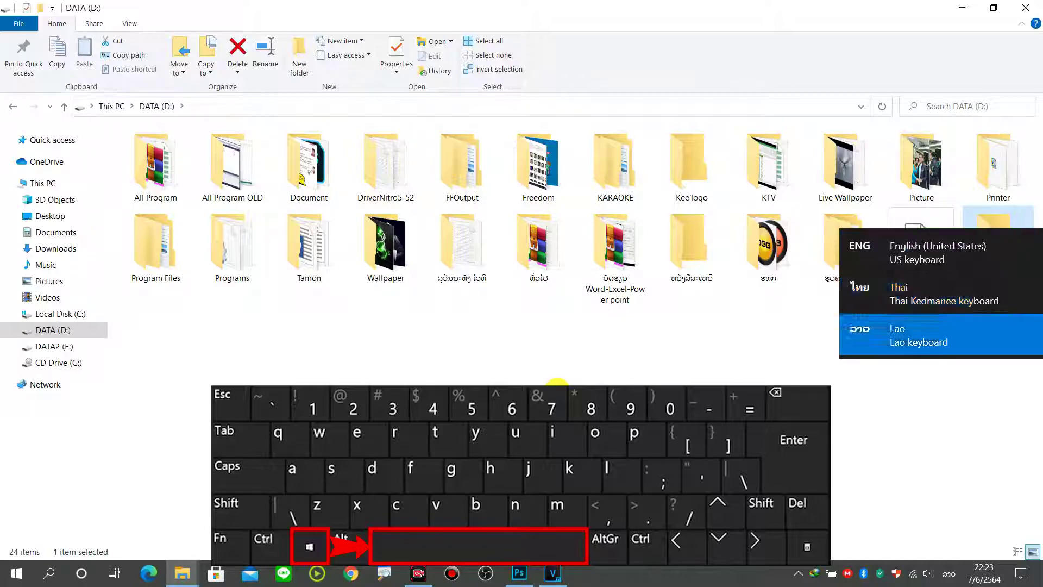
pyautogui.write('ໃບ')
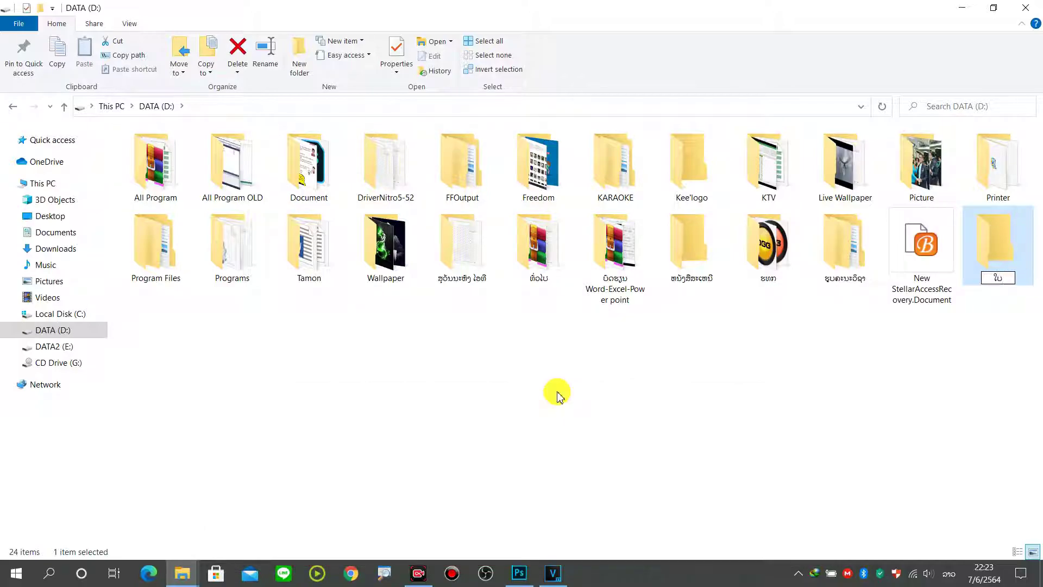
pyautogui.write('ຄ່າຮ້ອງ')
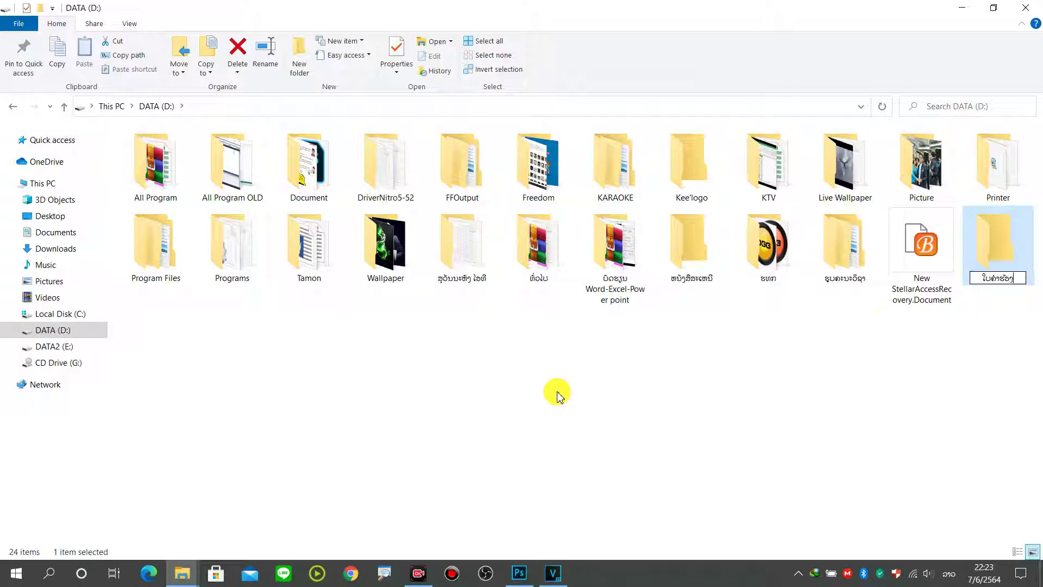
pyautogui.press('Return')
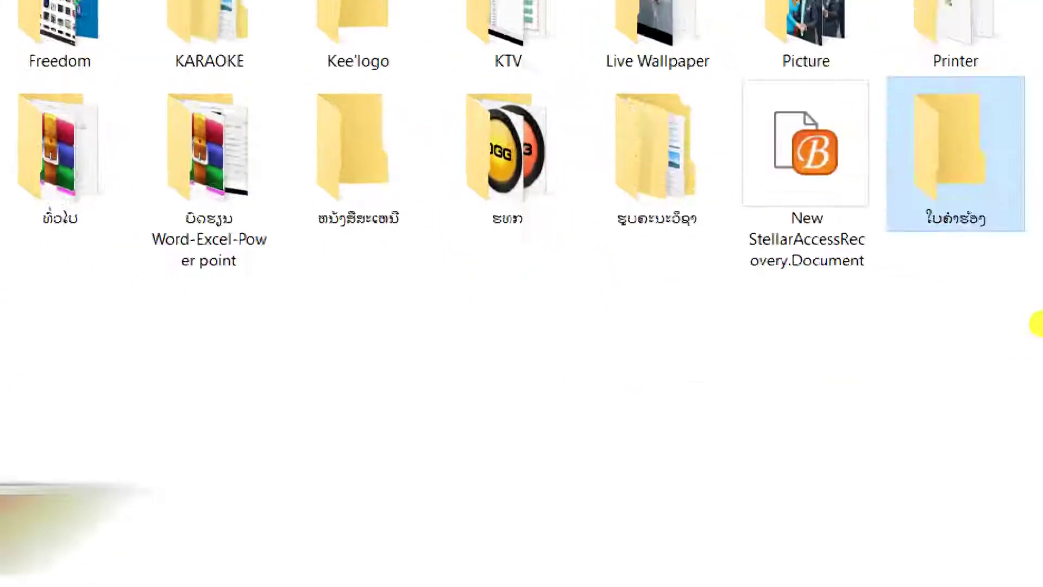